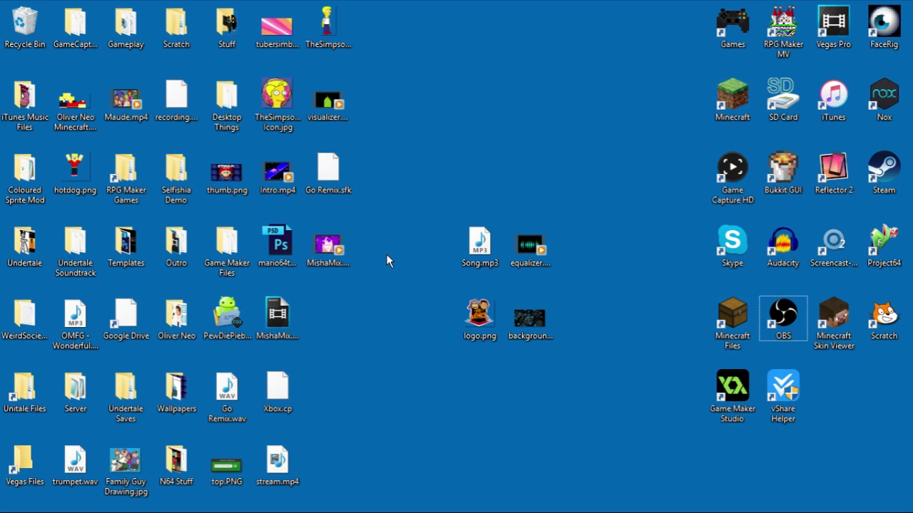
Open MishaMix.mp4 from the desktop in the media player.
double_click(341, 246)
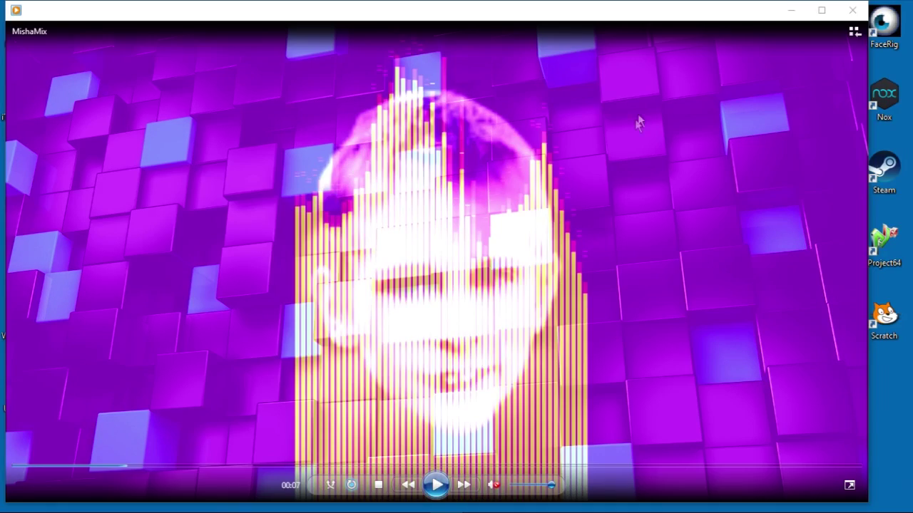
Close the media player playing the MishaMix video.
click(856, 12)
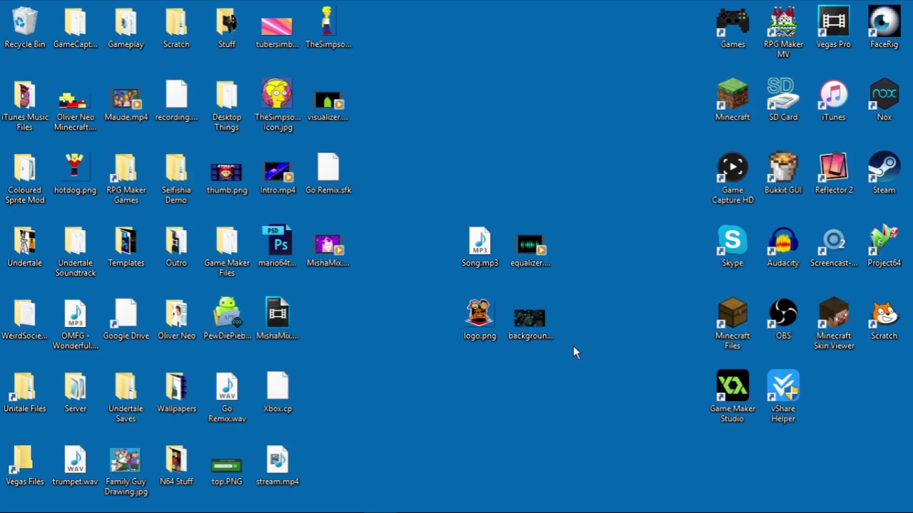
Play Song.mp3 and switch its visualization to Bars and Waves > Bars.
double_click(477, 246)
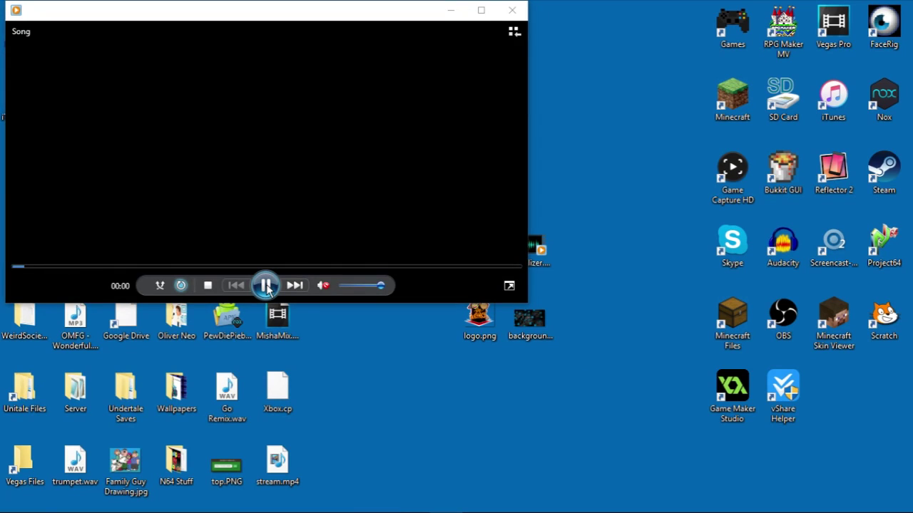
click(266, 286)
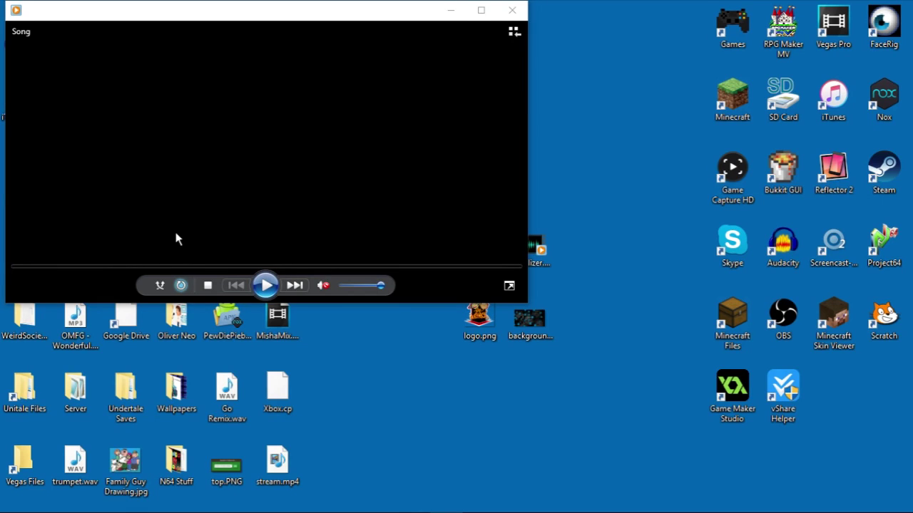
right_click(236, 171)
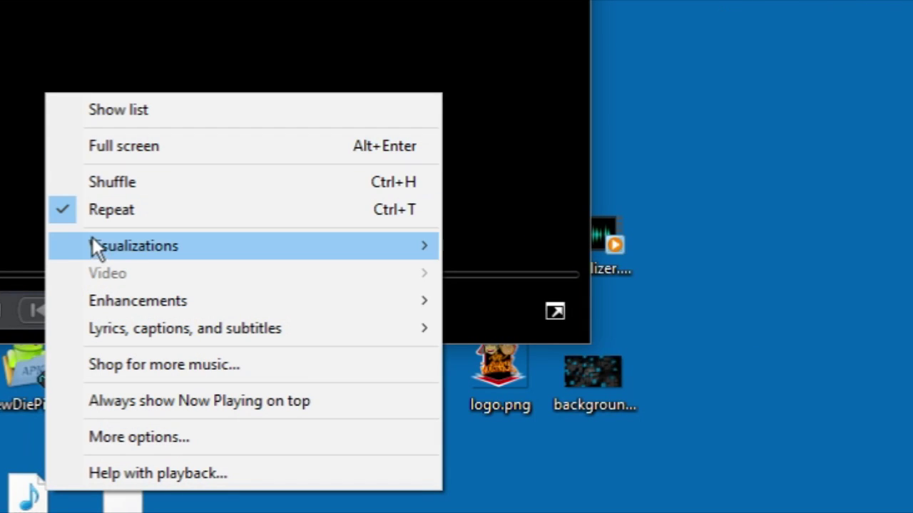
mouse_move(95, 242)
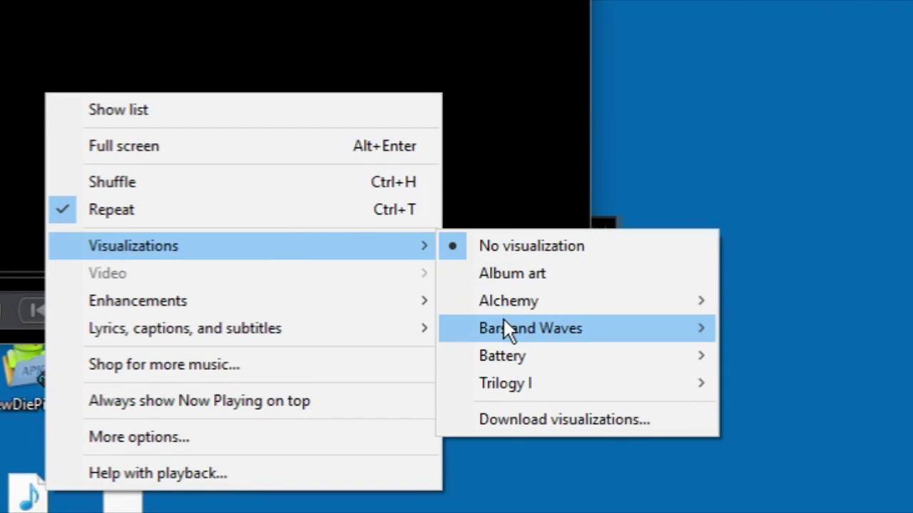
mouse_move(505, 328)
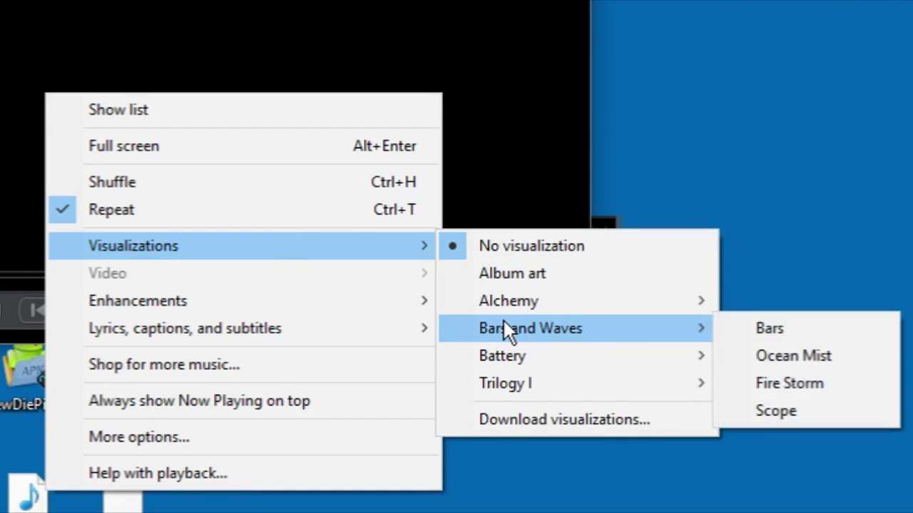
click(747, 327)
Play the song briefly with Bars, then pause and rewind it to the start.
click(266, 286)
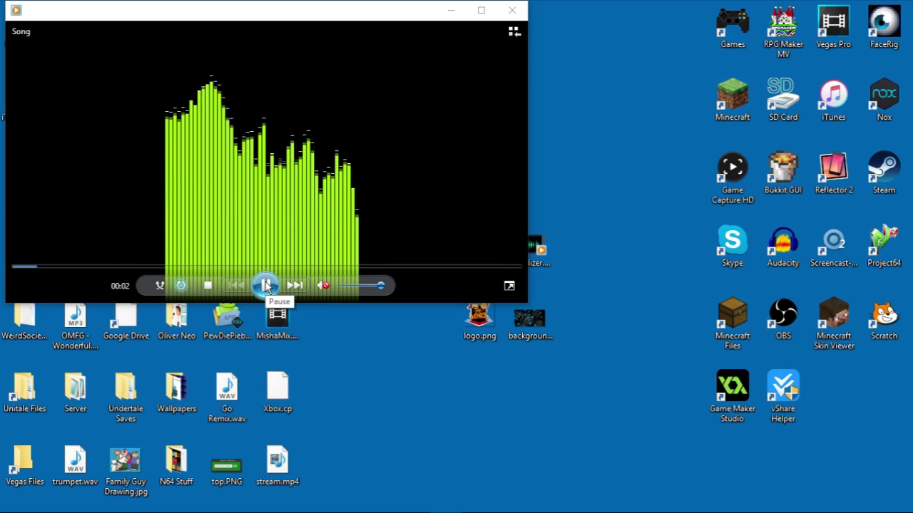
click(266, 286)
drag(40, 266, 9, 267)
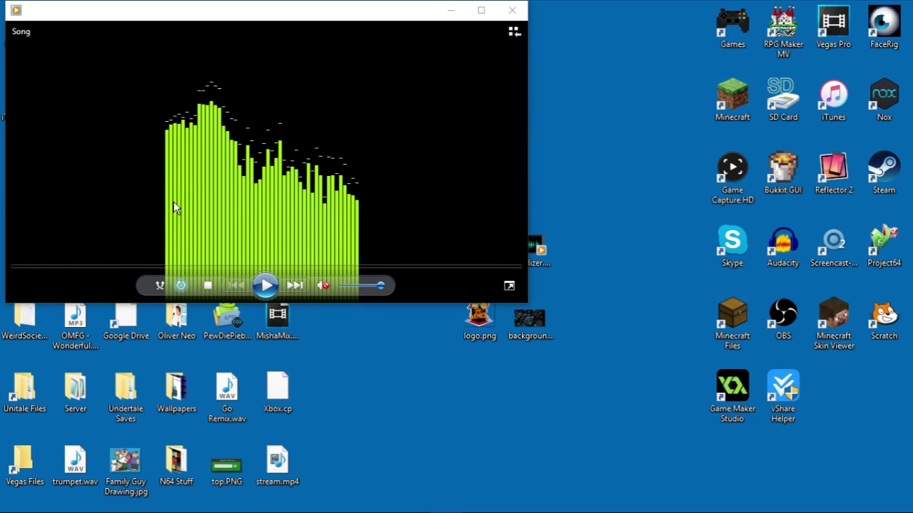
Switch the visualization to Trilogy I > Pulsar.
right_click(254, 116)
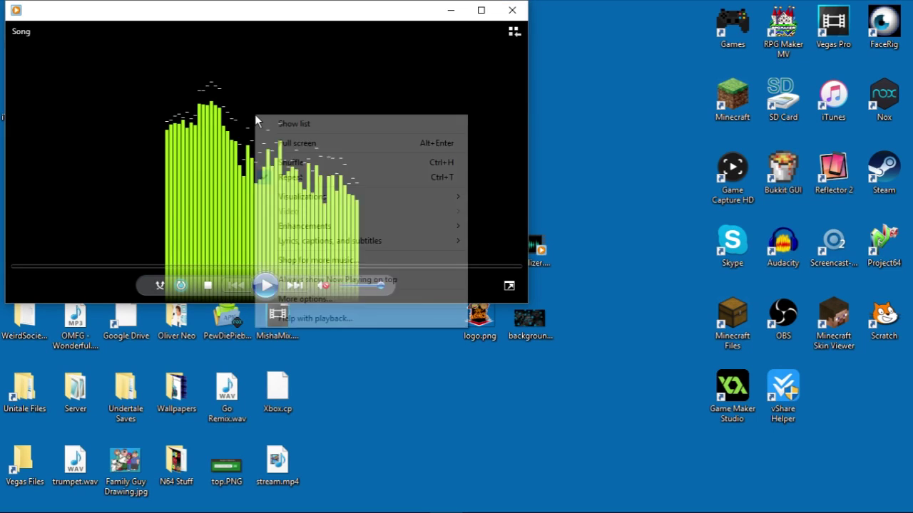
mouse_move(343, 198)
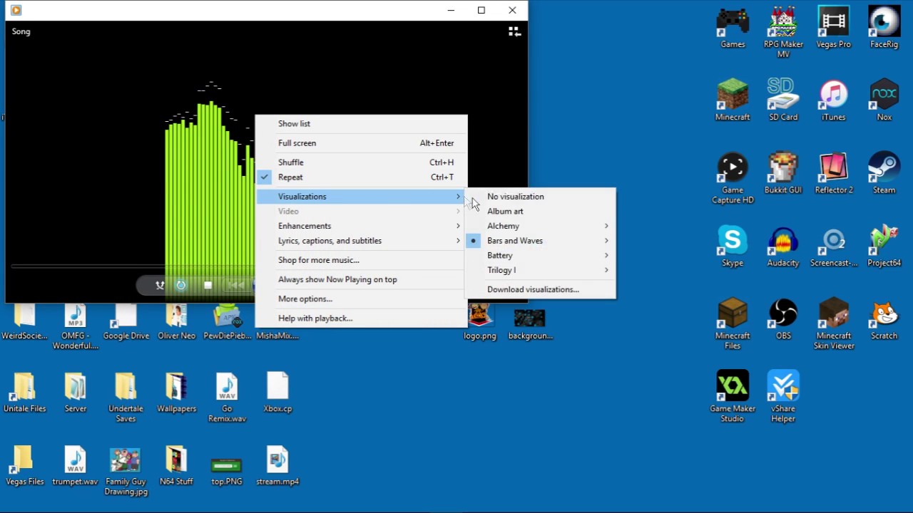
mouse_move(504, 269)
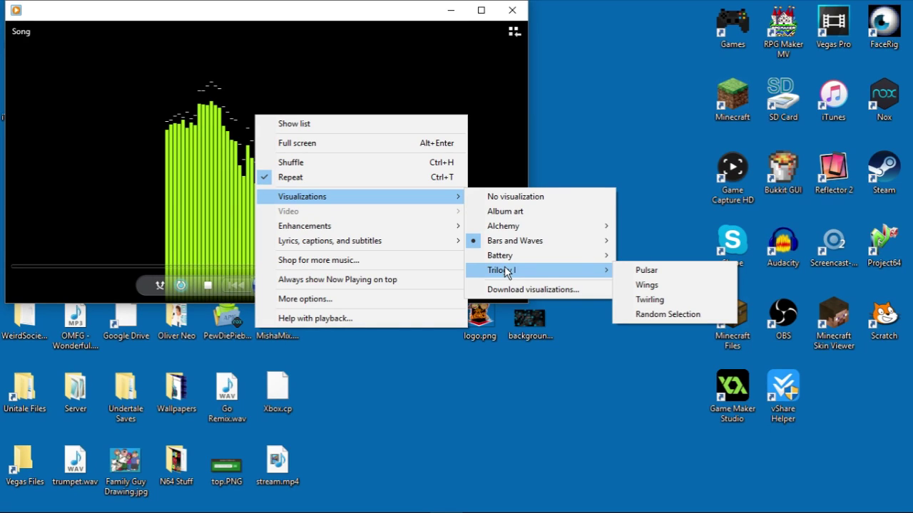
click(644, 272)
Play and pause the song a few times with Pulsar, then close the player.
click(268, 292)
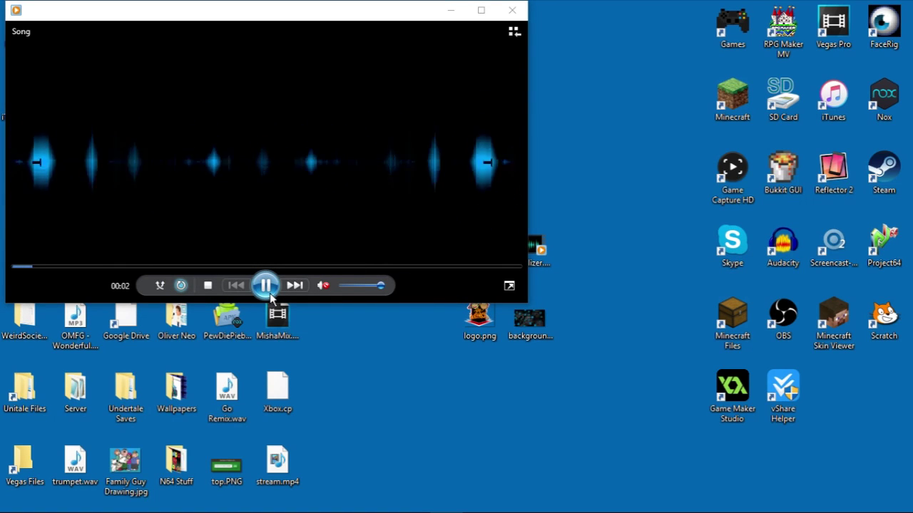
click(265, 286)
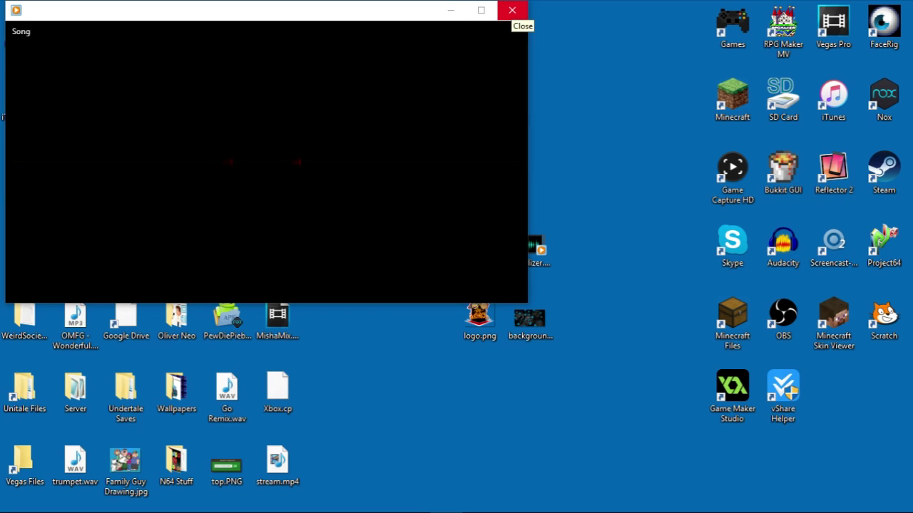
mouse_move(190, 176)
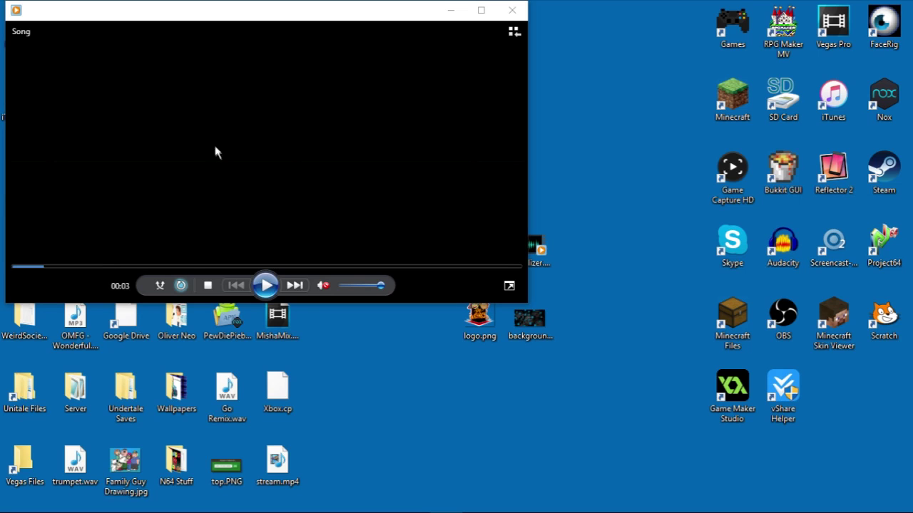
click(265, 285)
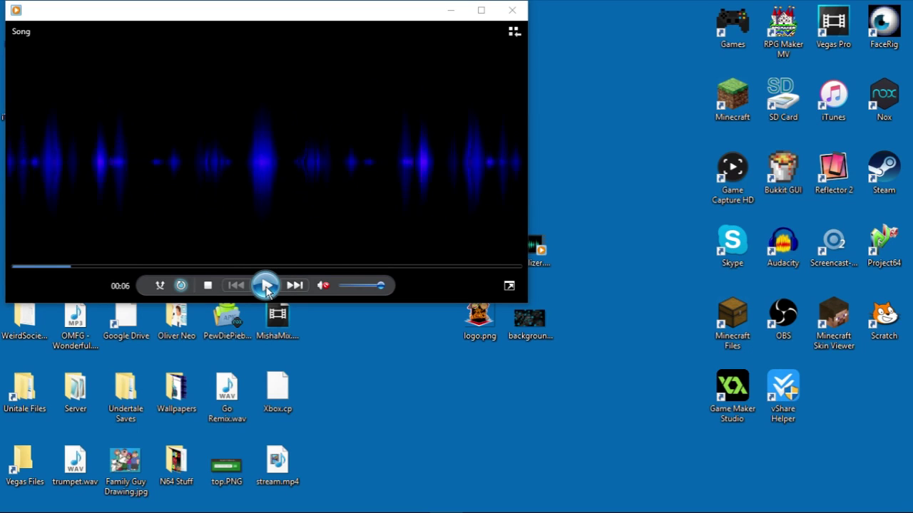
click(265, 285)
click(513, 11)
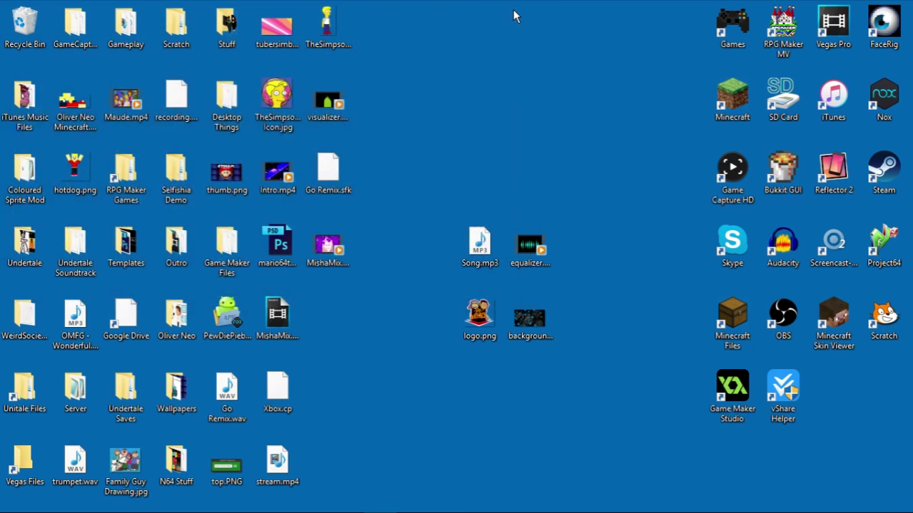
Launch Vegas Pro and choose background.jpg and equalizer.mp4 from the Desktop for import.
double_click(836, 29)
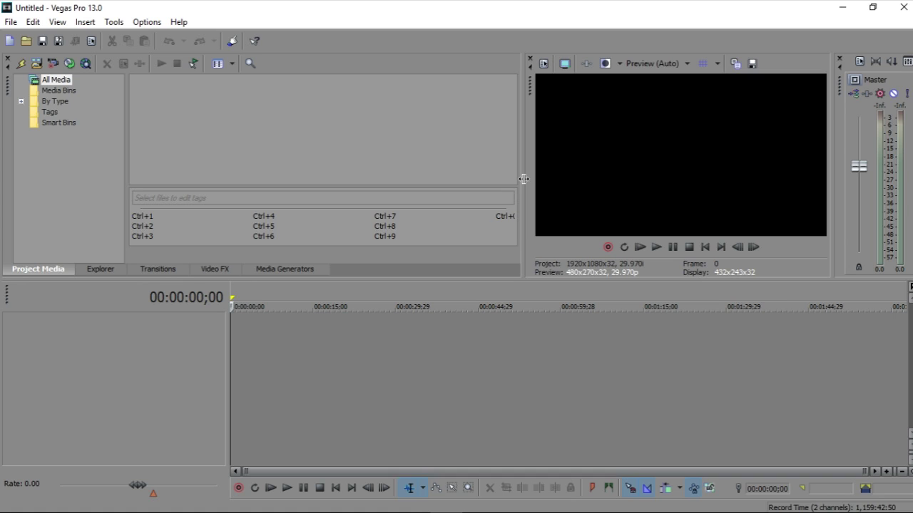
click(12, 22)
click(271, 159)
scroll(336, 227, down, 3)
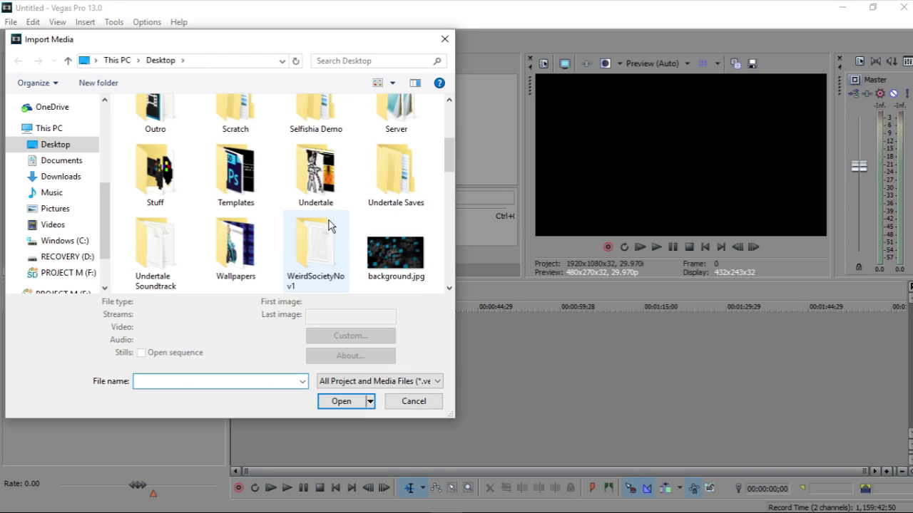
scroll(382, 254, down, 2)
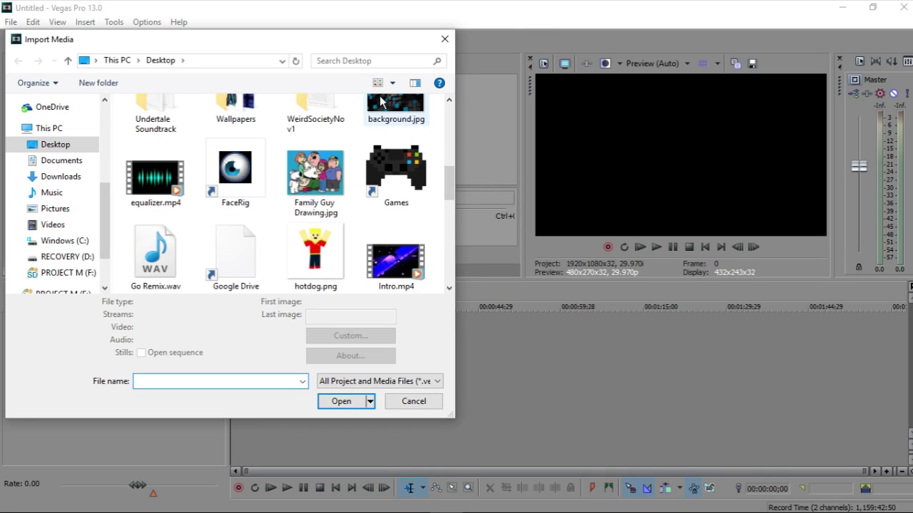
click(378, 122)
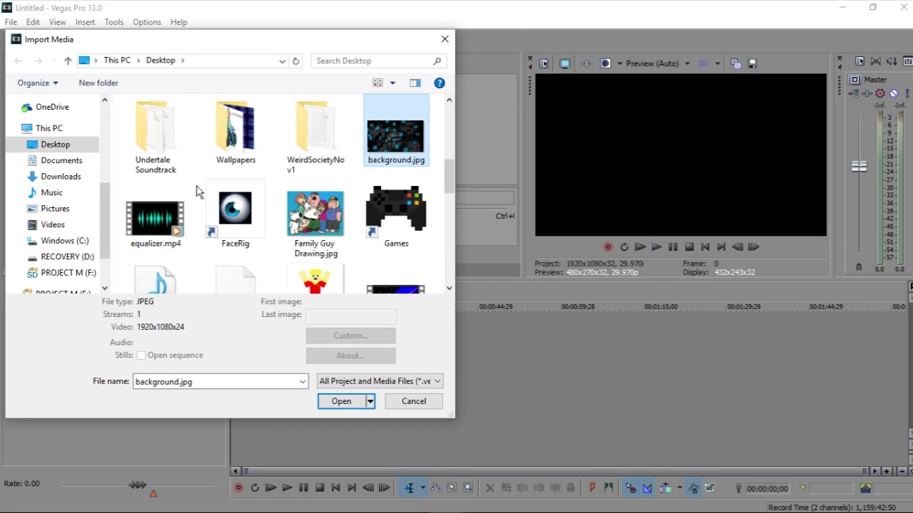
ctrl+click(156, 218)
Finish the import and drag background.jpg onto the timeline as a new video track.
click(333, 403)
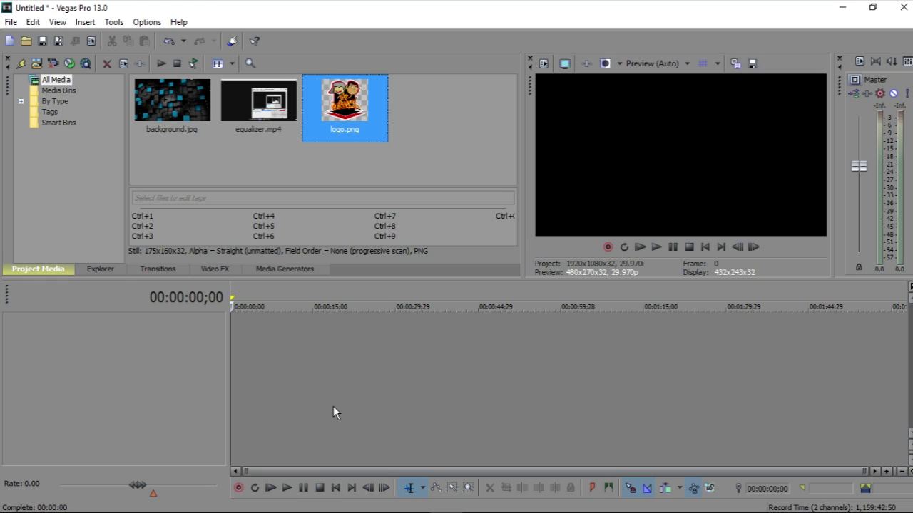
click(401, 134)
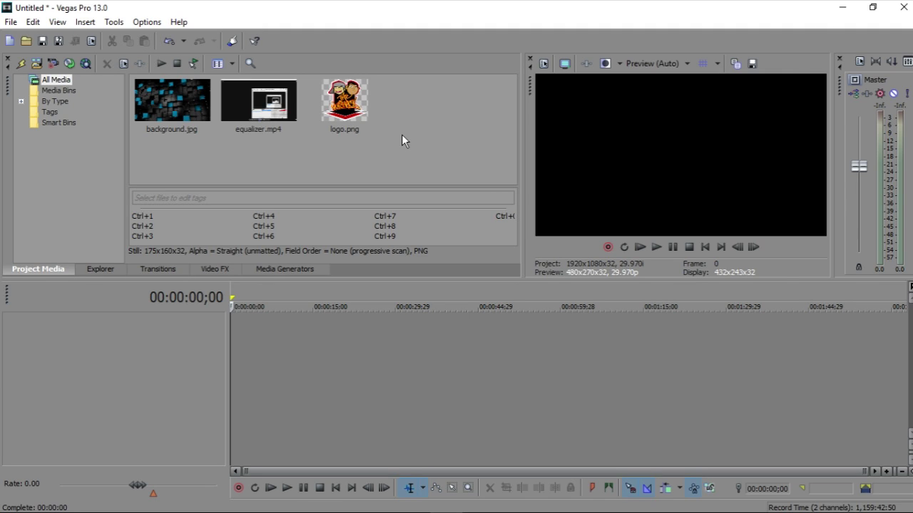
click(266, 102)
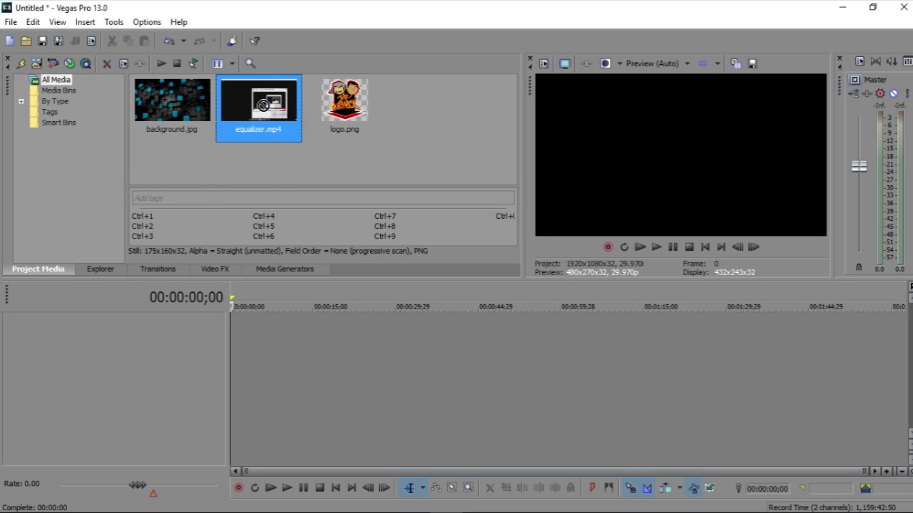
drag(162, 106, 727, 330)
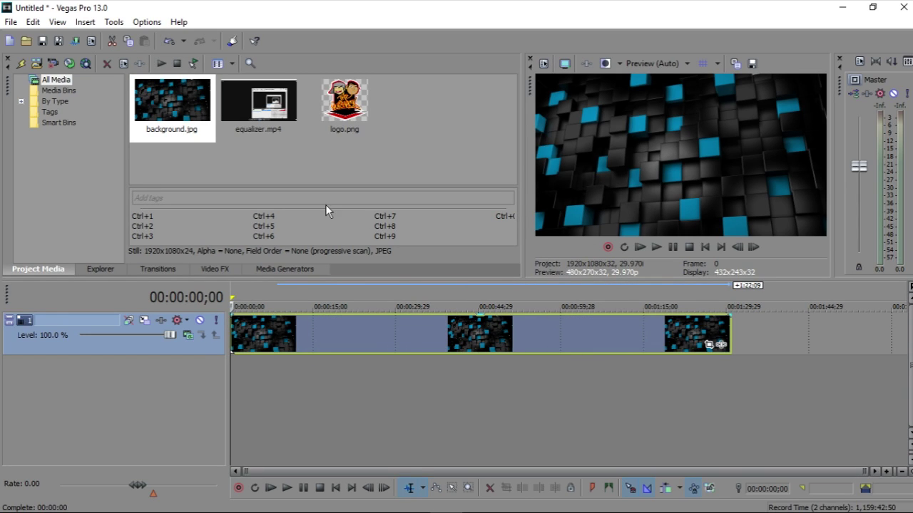
click(250, 98)
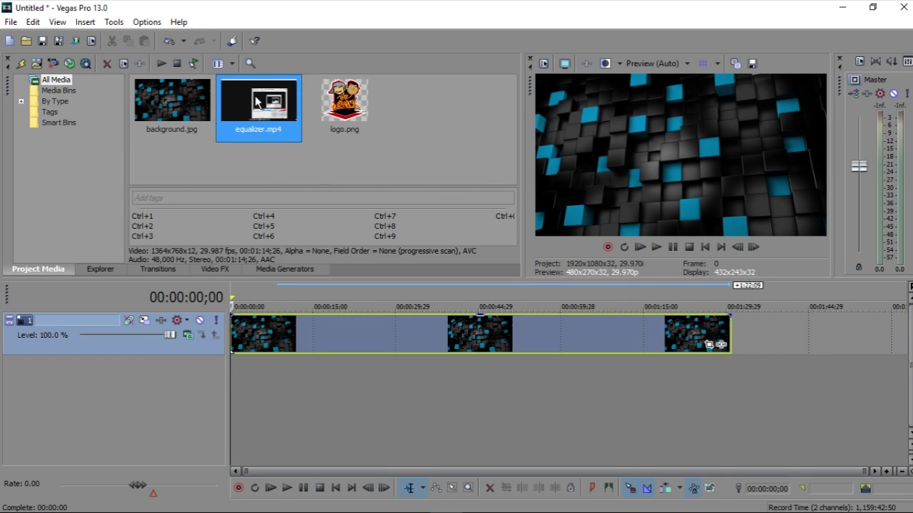
Add equalizer.mp4 to the timeline, keeping project settings, and mute the background to preview it.
drag(250, 98, 232, 377)
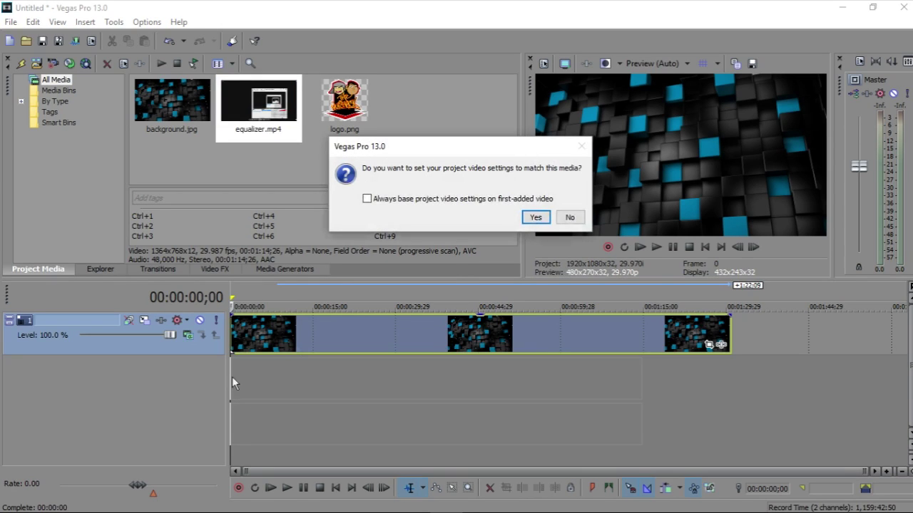
click(563, 216)
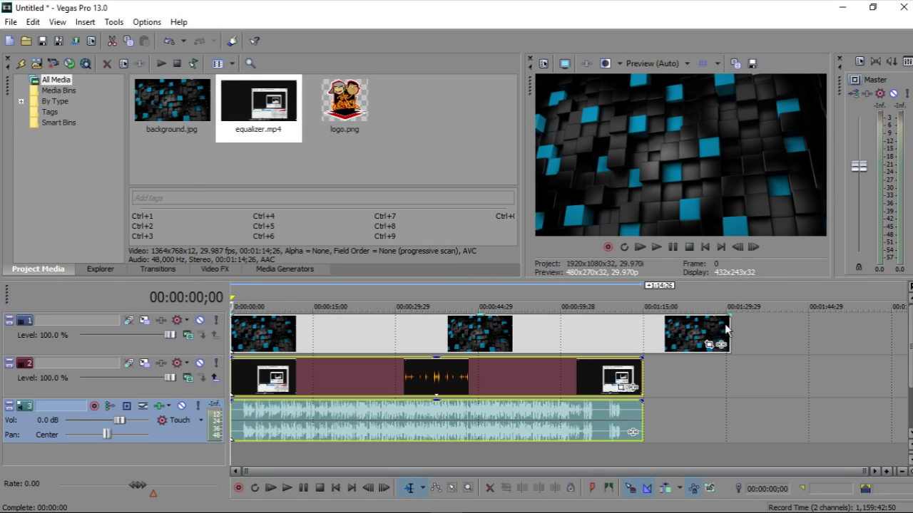
drag(727, 331, 643, 348)
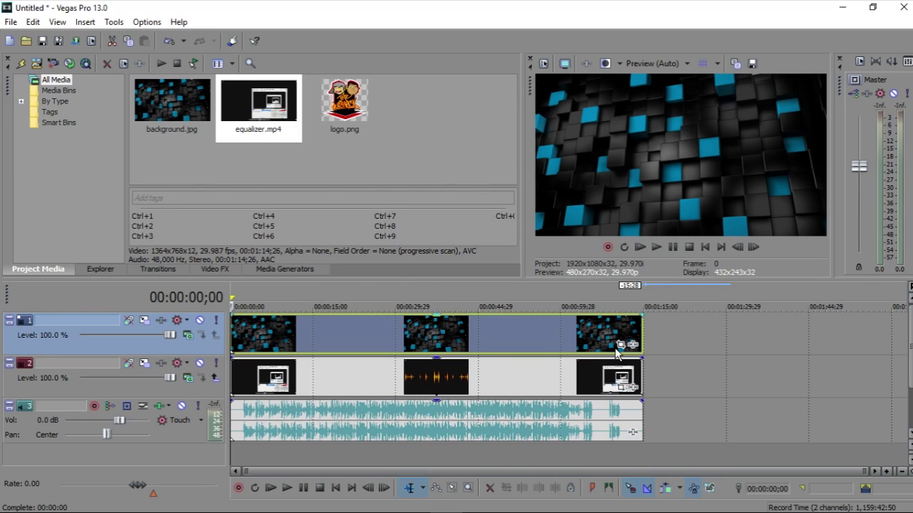
click(201, 320)
key(space)
Trim the equalizer clips' start, slide them to 00:00:00, and check their pan and crop.
key(space)
drag(232, 376, 243, 376)
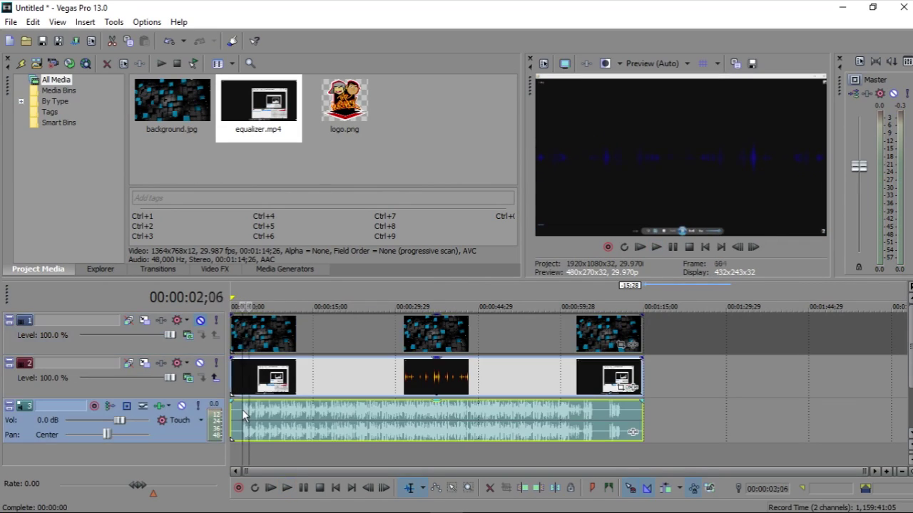
drag(321, 374, 310, 374)
key(space)
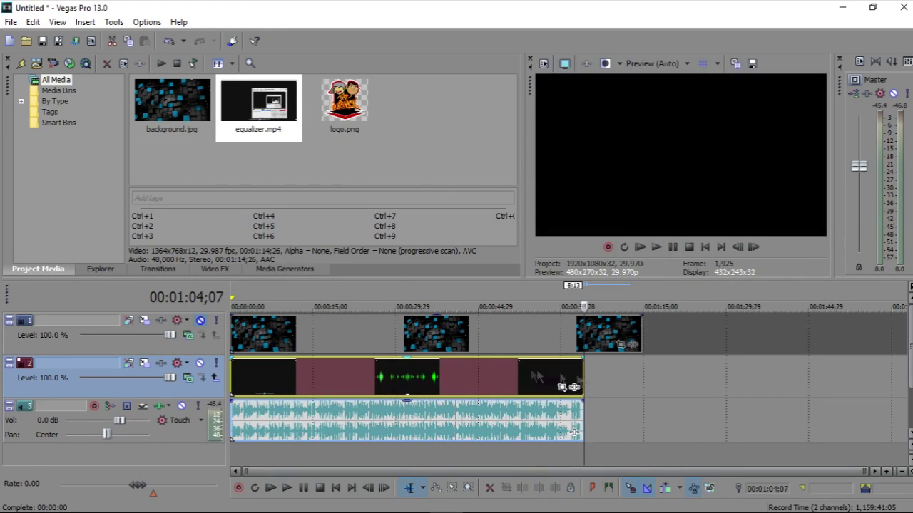
click(536, 376)
click(562, 387)
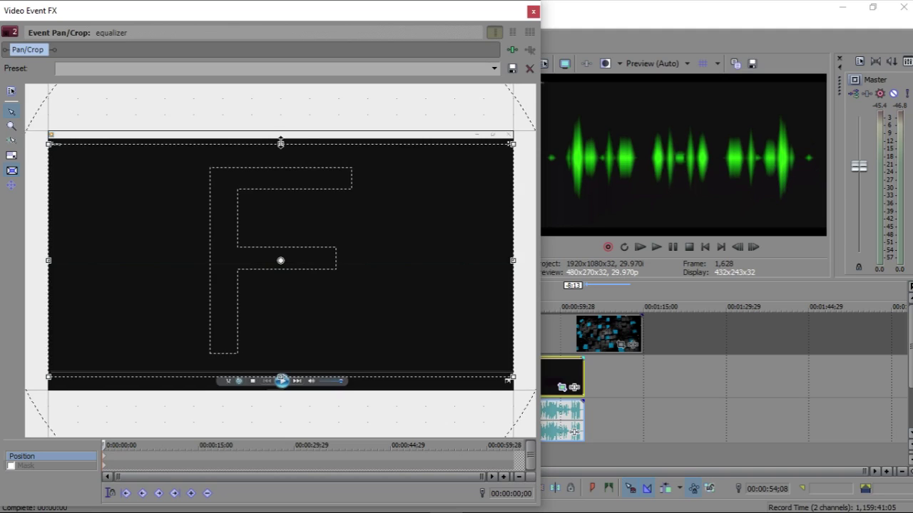
click(533, 12)
Trim background.jpg to end with the equalizer at 00:01:04;07.
click(233, 335)
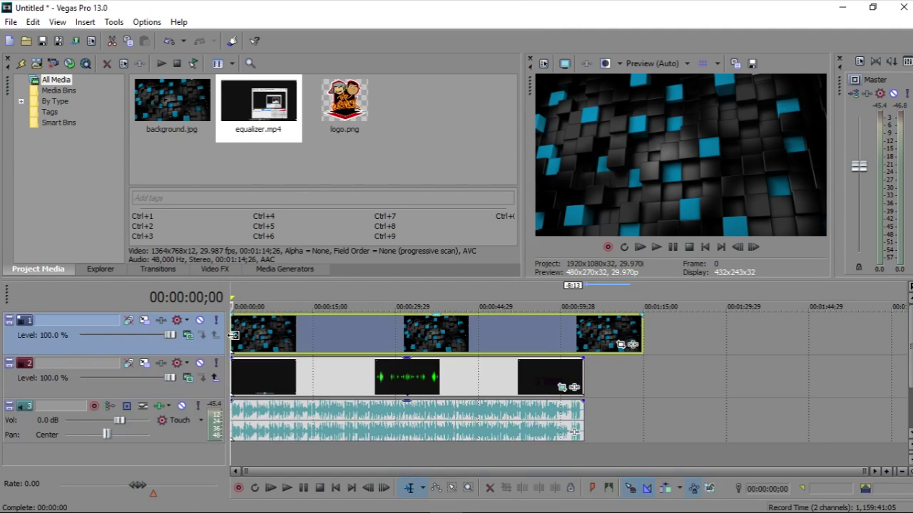
click(583, 335)
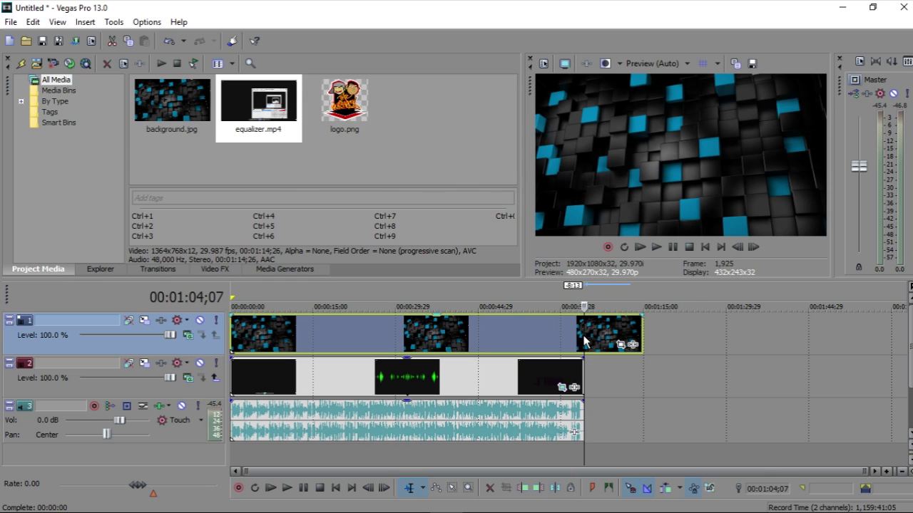
click(531, 489)
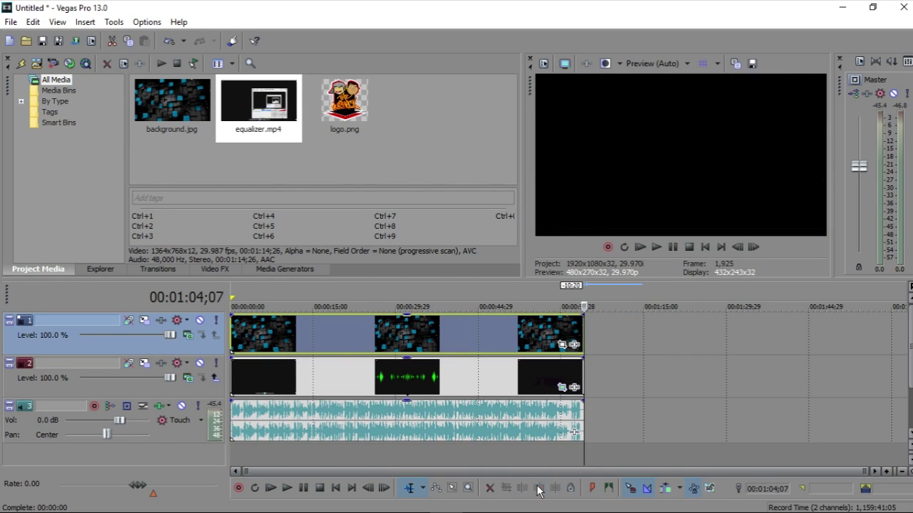
Set the background track's compositing to Add and scrub a few points to check the green bars.
click(232, 327)
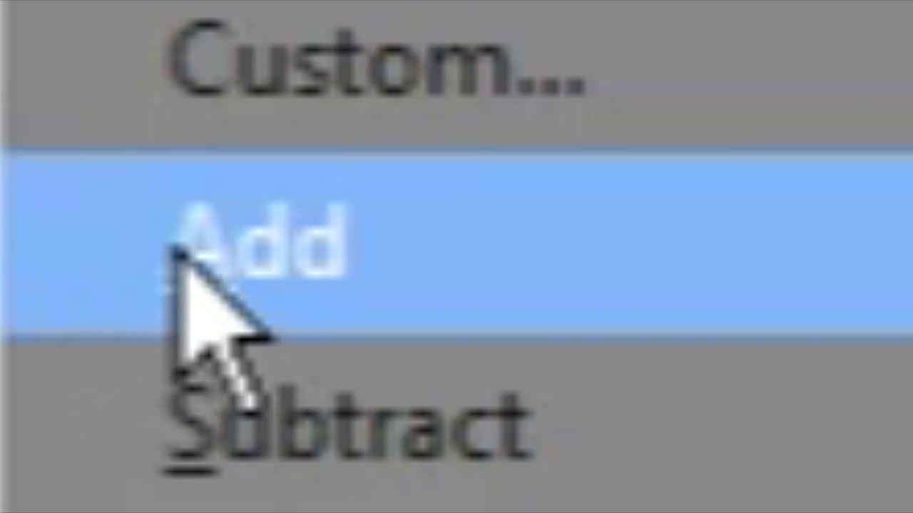
click(173, 249)
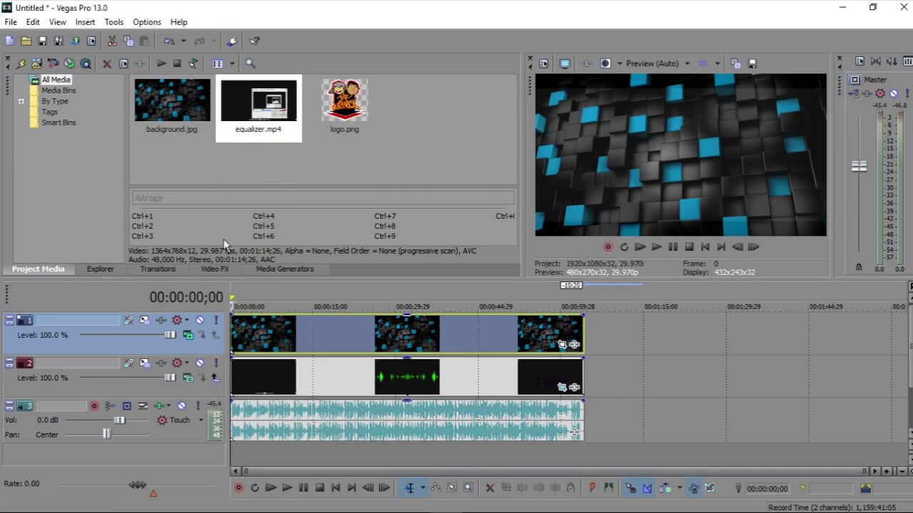
click(280, 342)
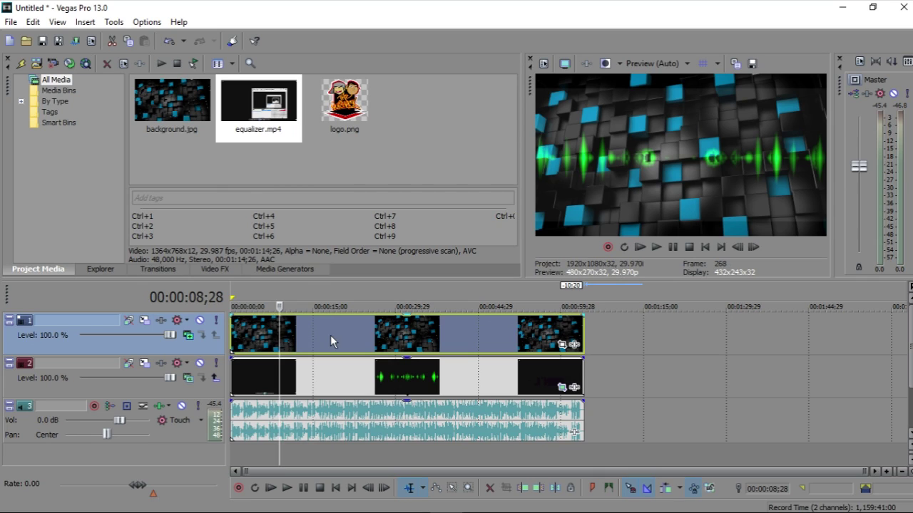
click(364, 335)
click(428, 335)
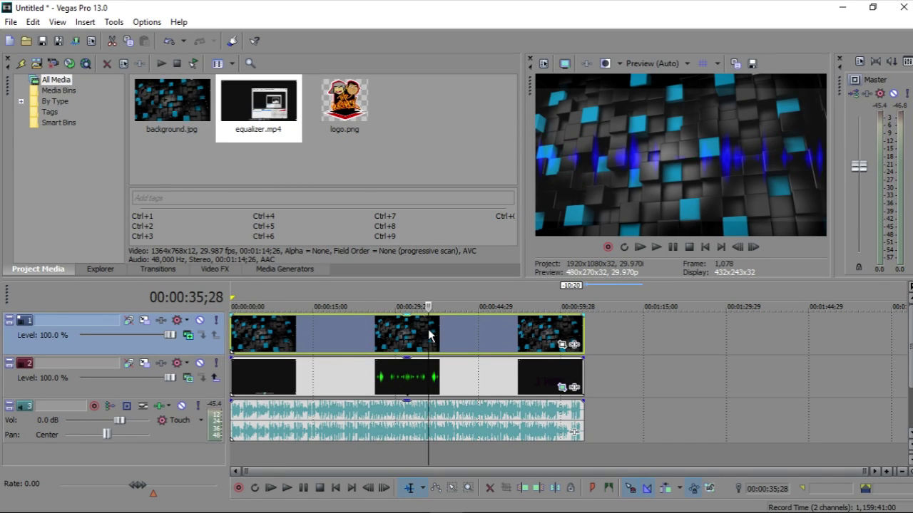
click(233, 329)
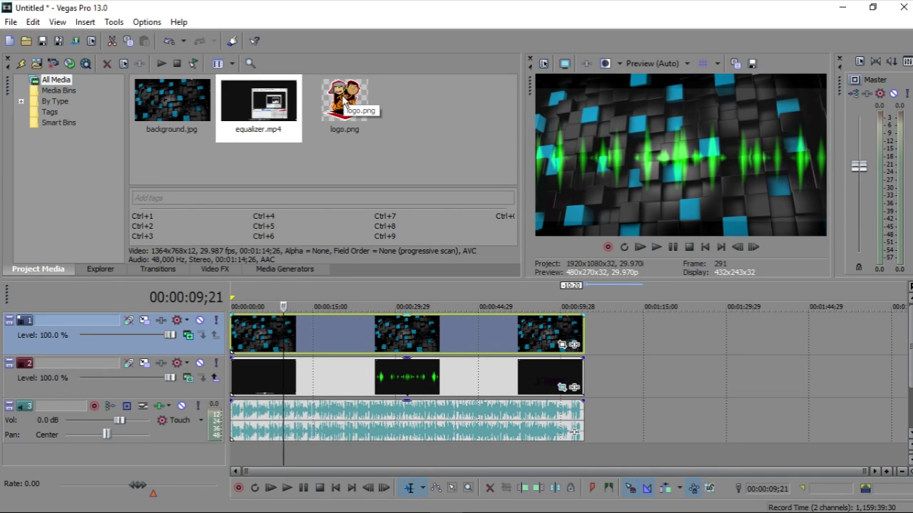
Add logo.png on a track above the audio, stretched across the whole project.
drag(345, 95, 235, 467)
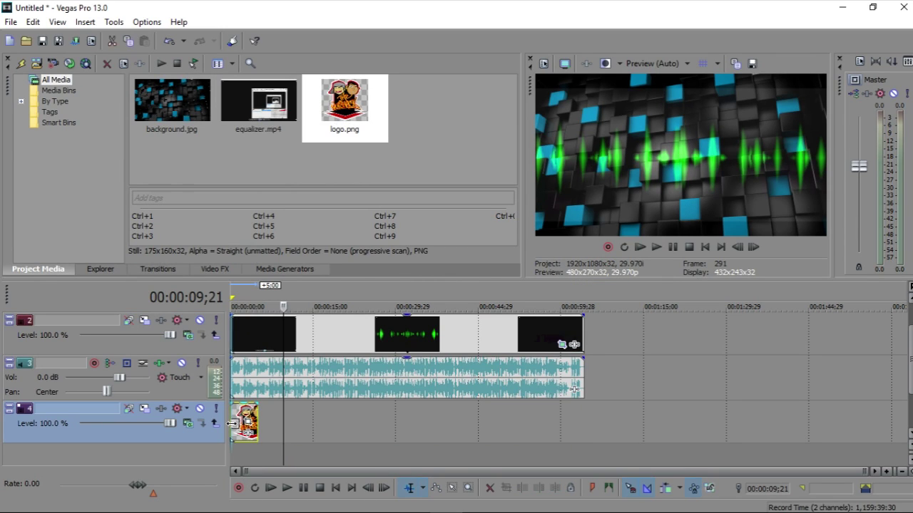
key(Home)
drag(163, 367, 163, 367)
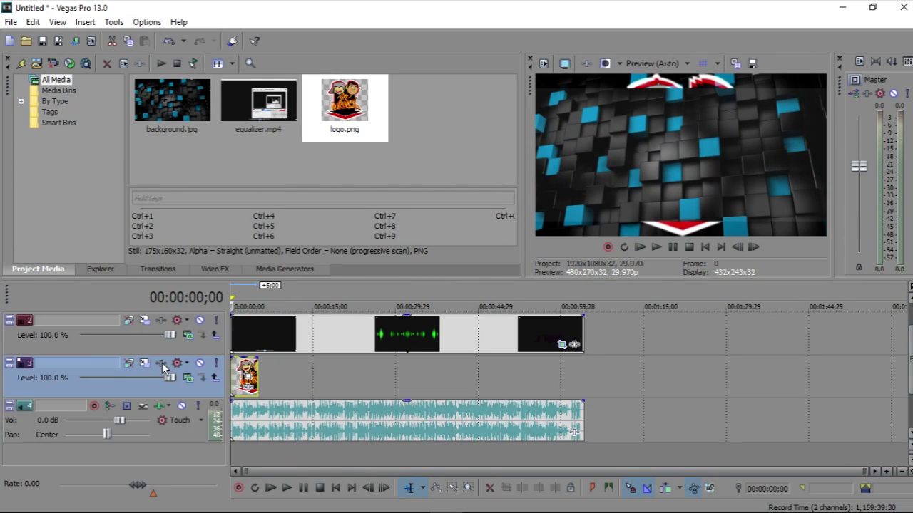
drag(257, 373, 579, 345)
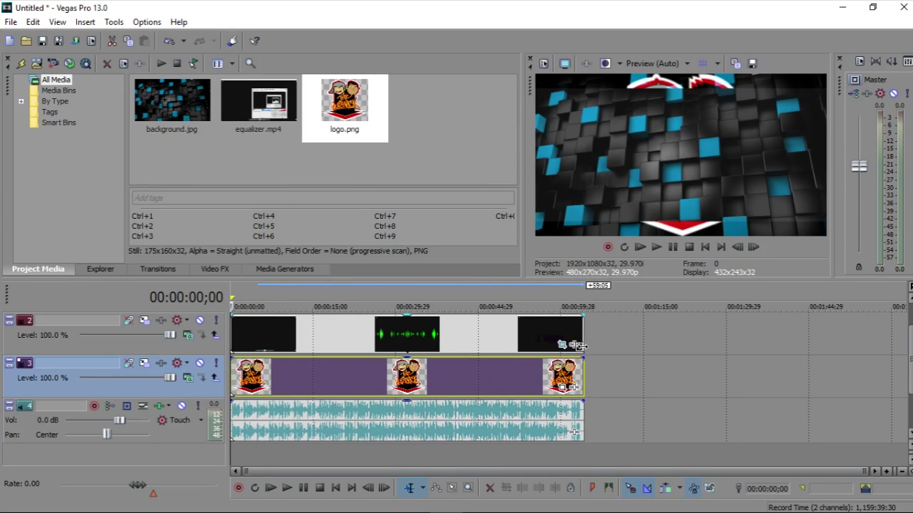
Set the equalizer track's compositing mode to Add.
click(191, 337)
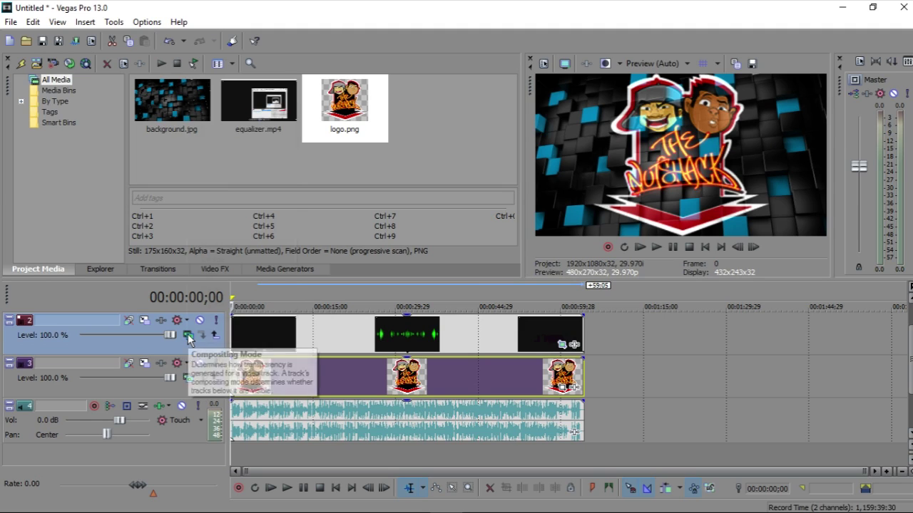
click(188, 335)
click(210, 143)
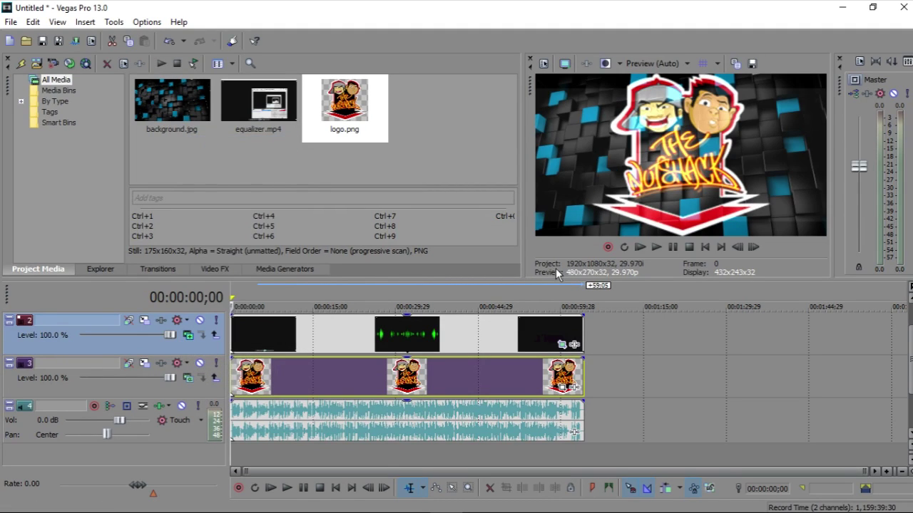
scroll(574, 432, up, 1)
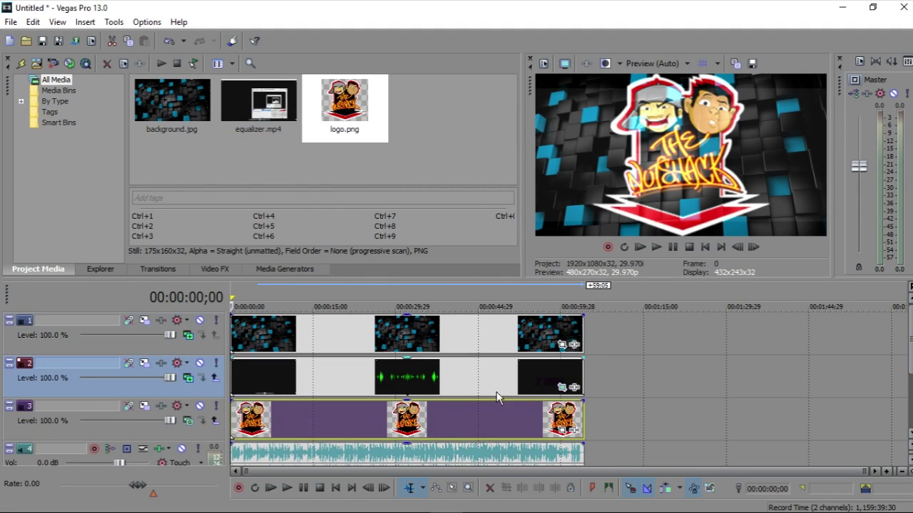
Shrink the logo in Pan/Crop so it sits centered over the background.
click(497, 427)
click(562, 430)
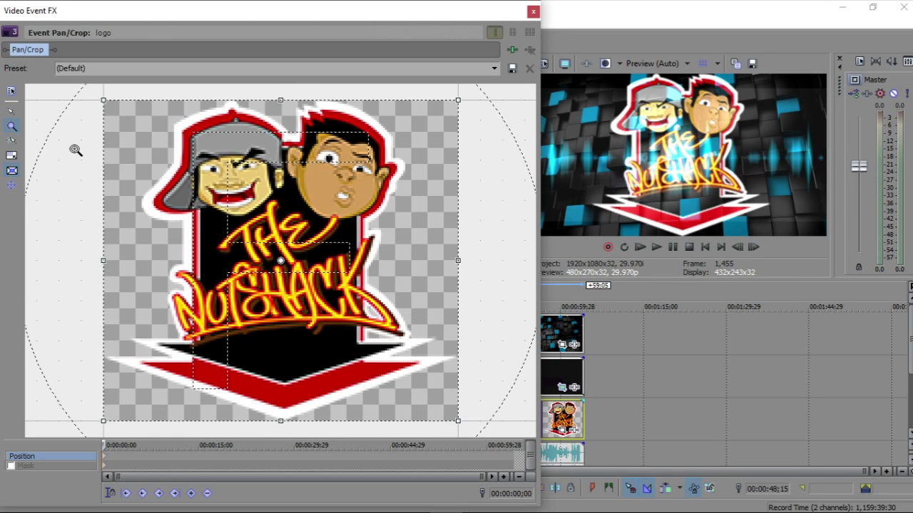
right_click(75, 151)
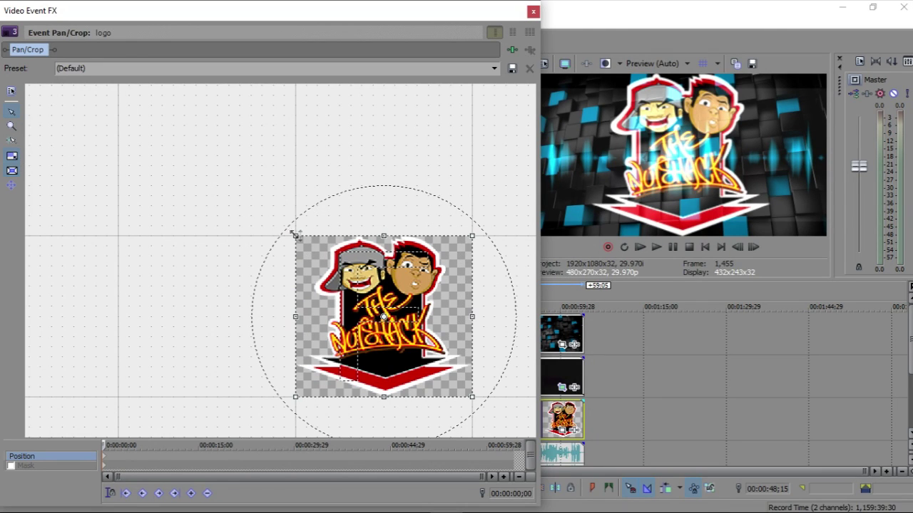
drag(293, 235, 266, 207)
click(533, 12)
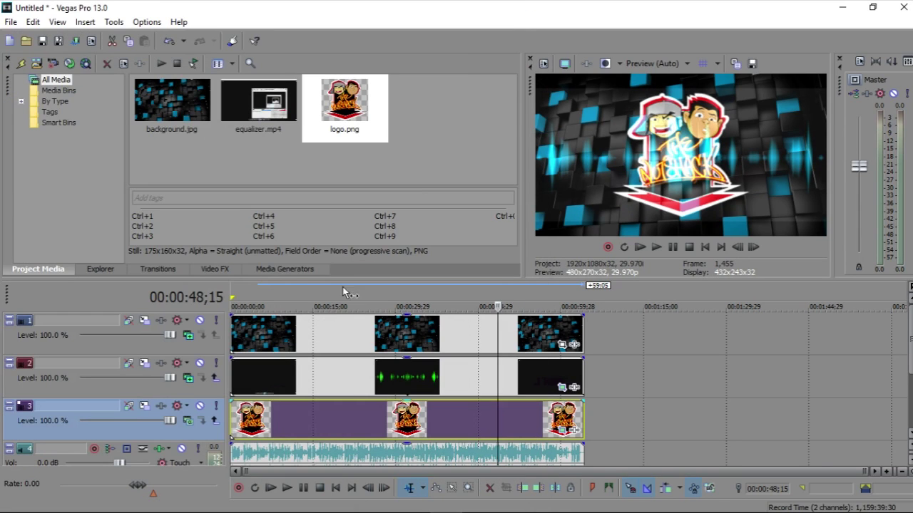
click(232, 336)
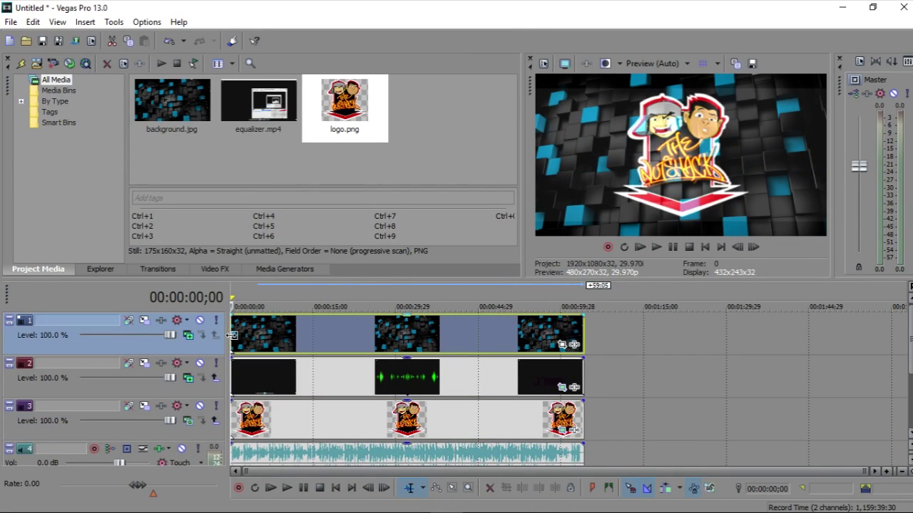